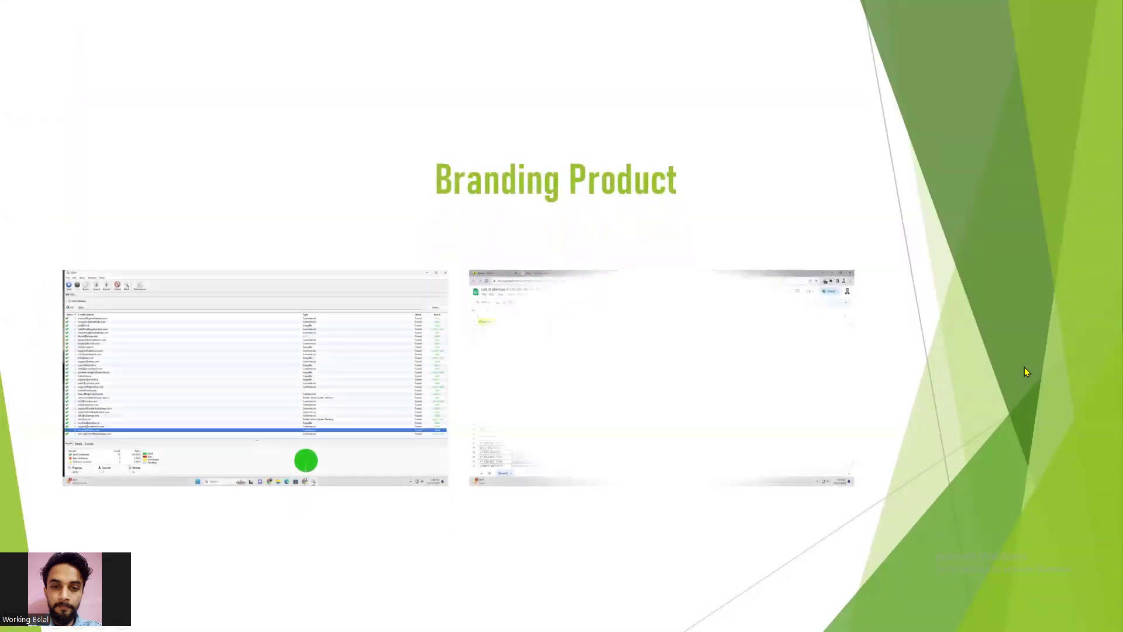
Play through the remaining slides of the presentation to the end and exit the slide show
click(1024, 367)
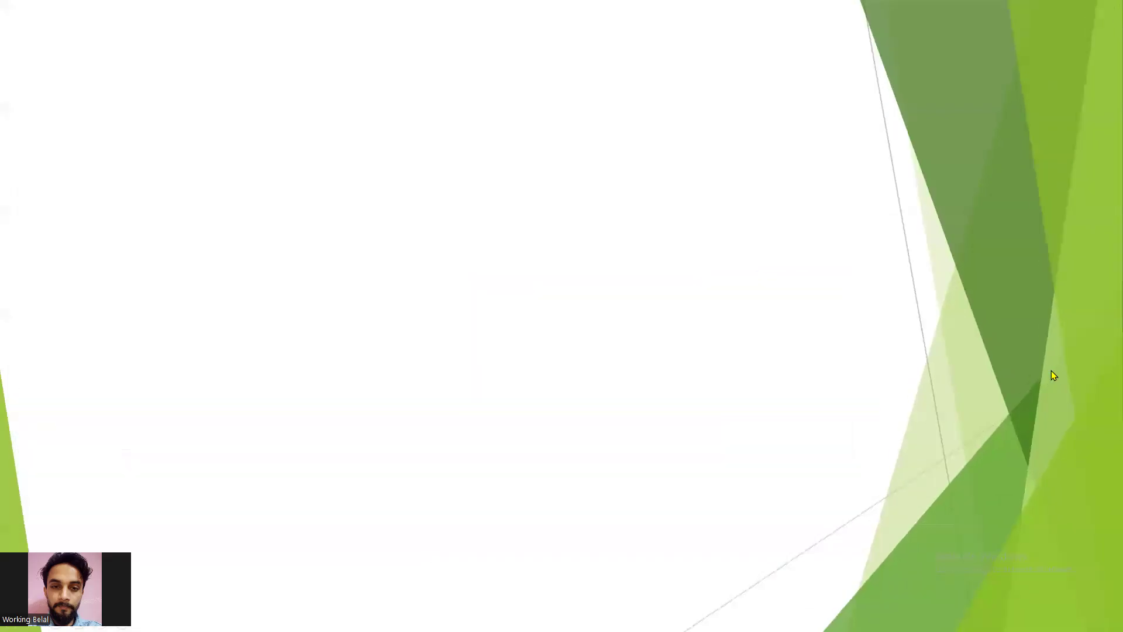
click(1058, 408)
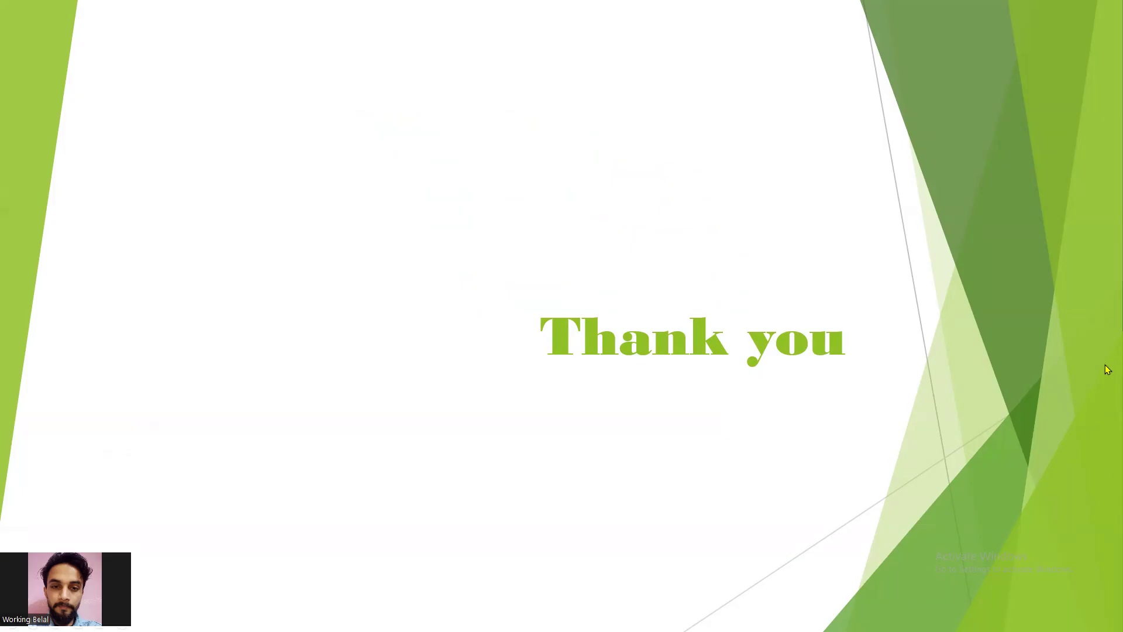
click(1107, 206)
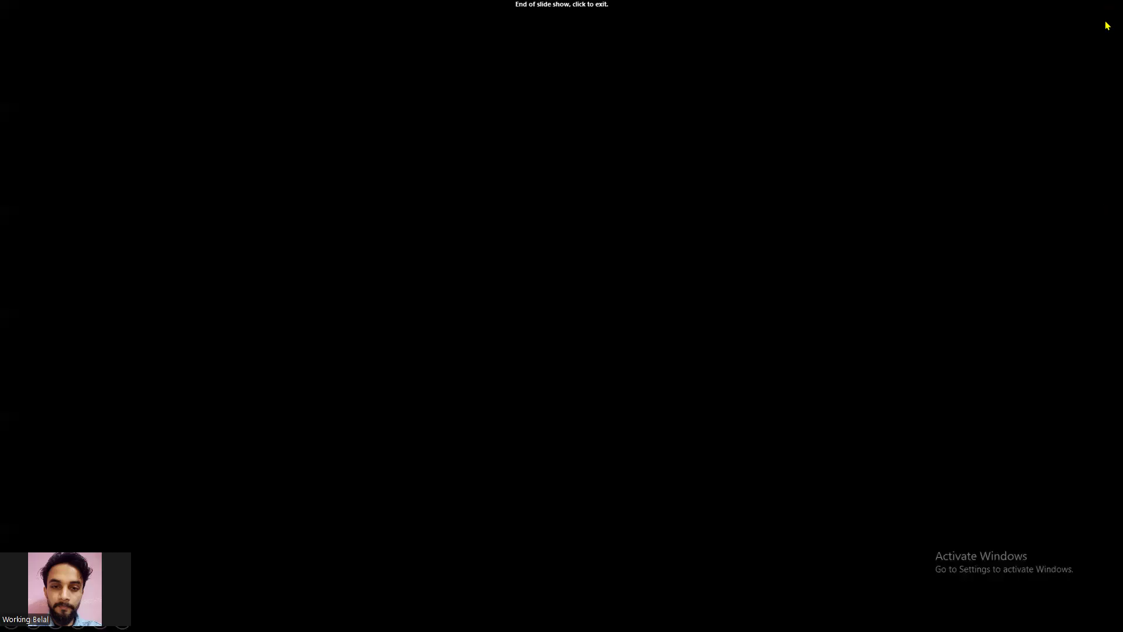
click(1107, 25)
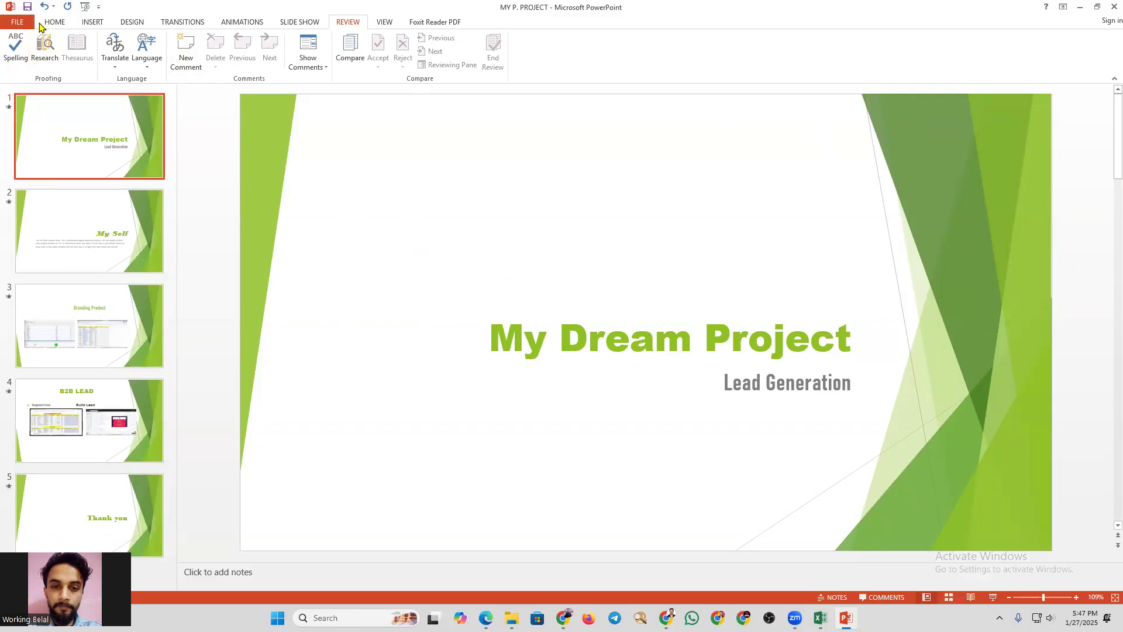
click(16, 24)
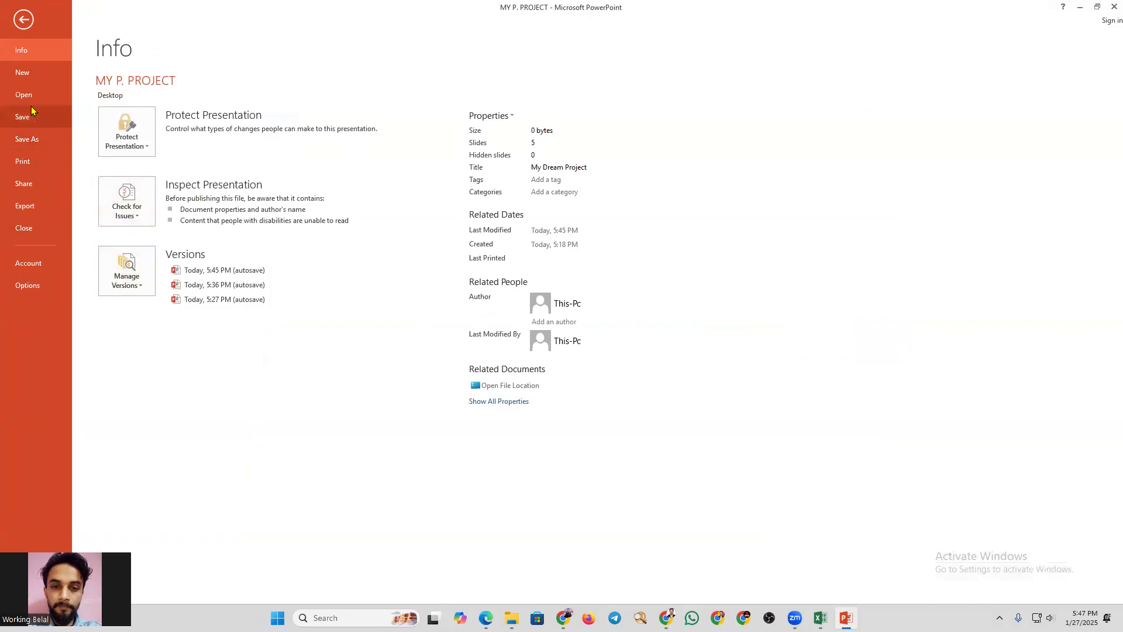
click(23, 19)
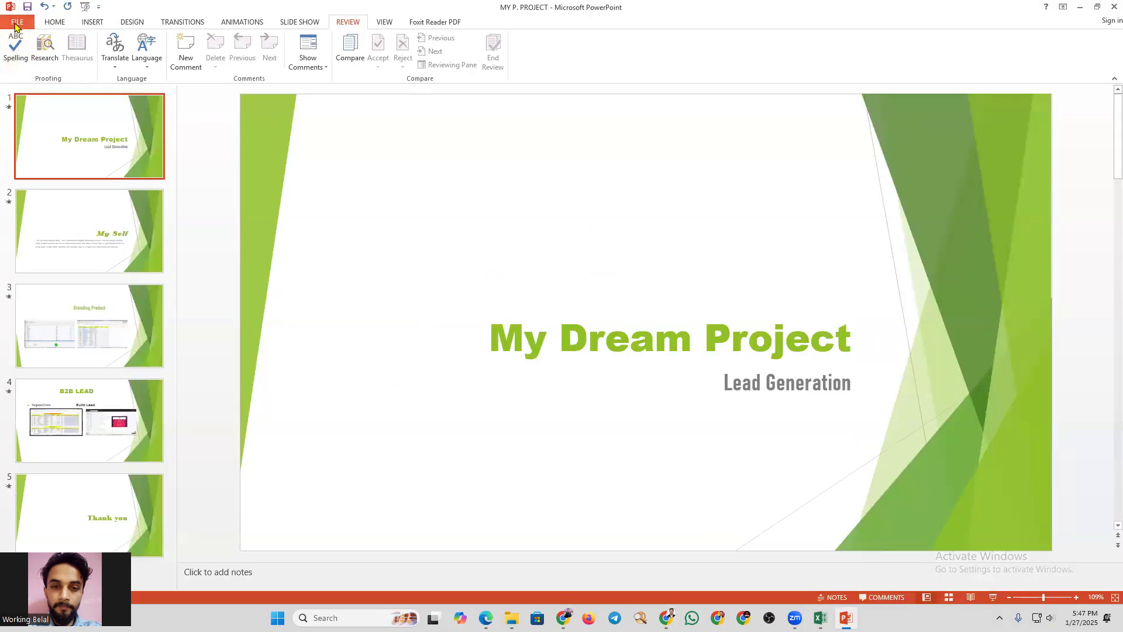
click(17, 22)
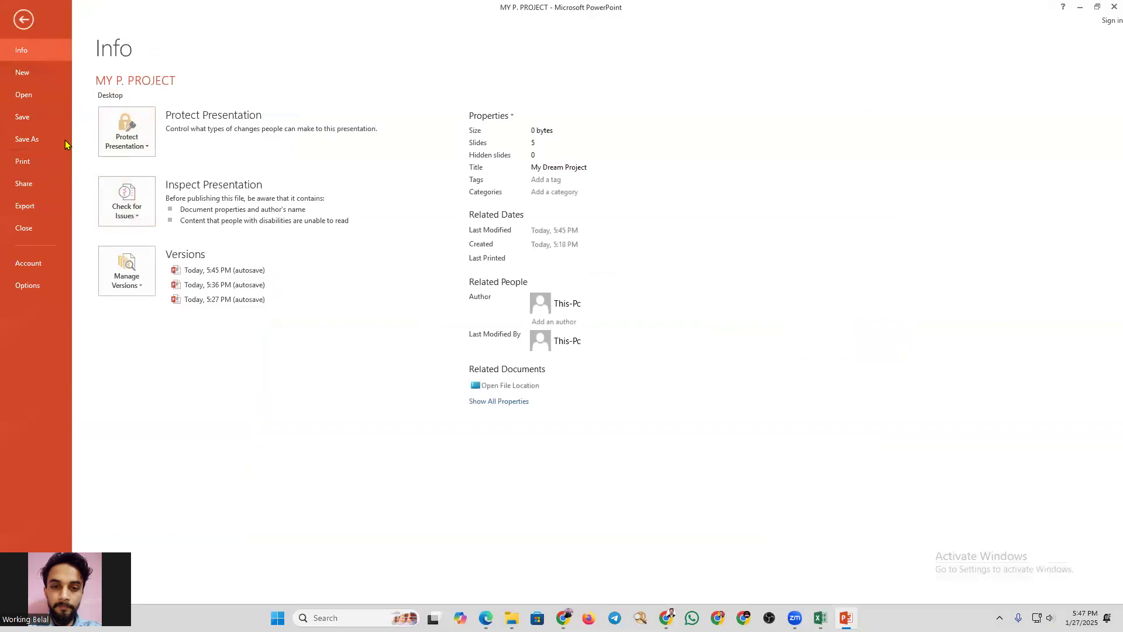
click(24, 144)
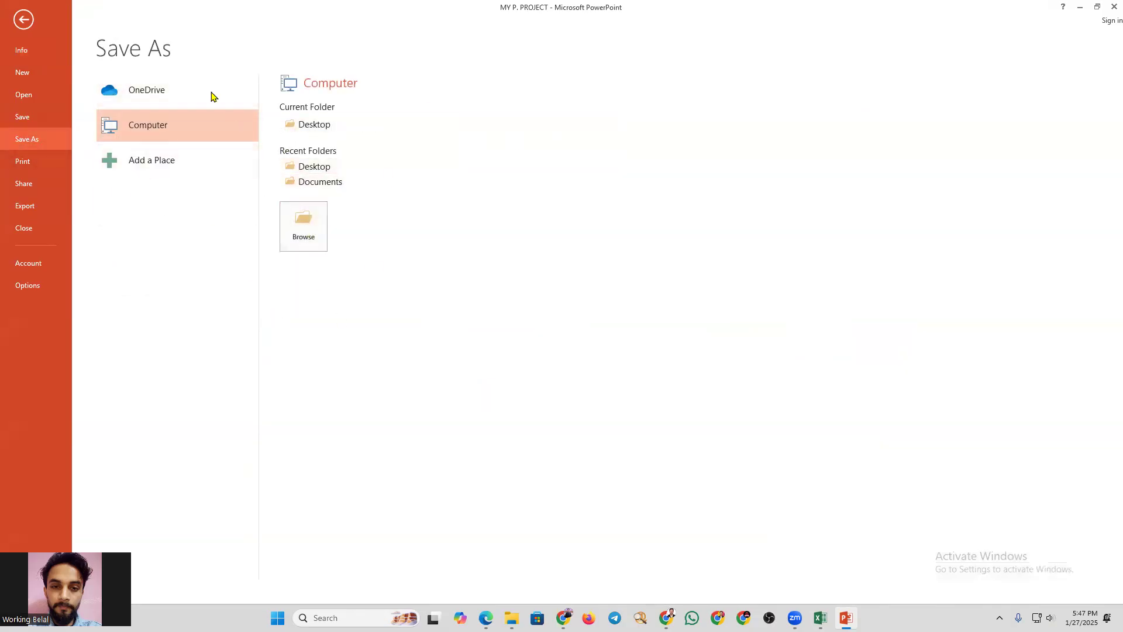
click(18, 22)
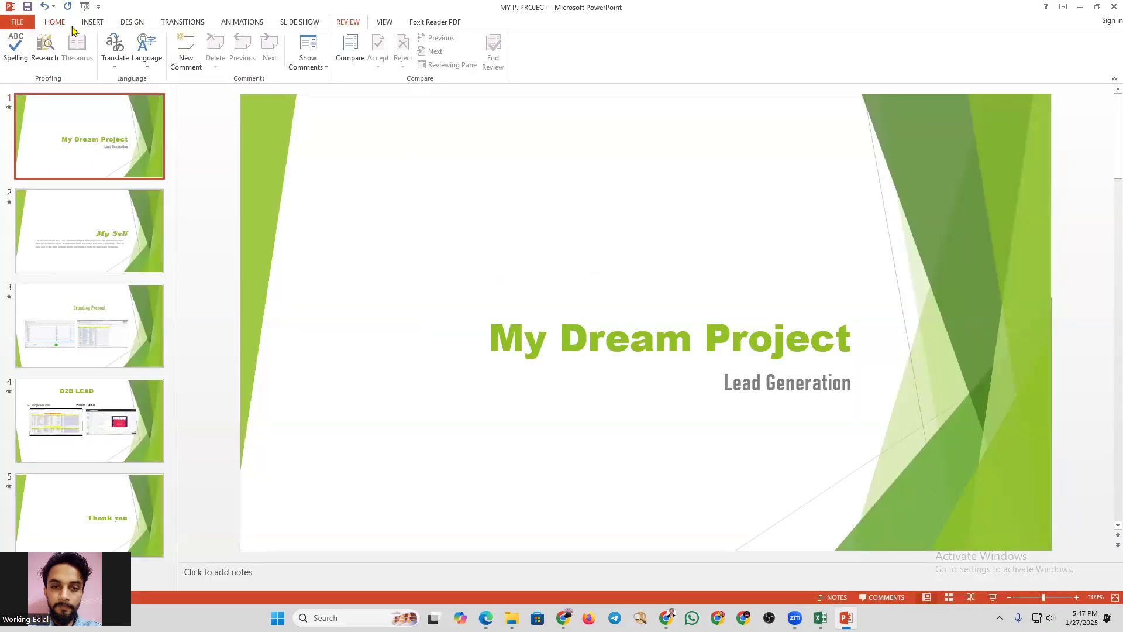
Examine the available options for inserting audio and video into the presentation
click(132, 23)
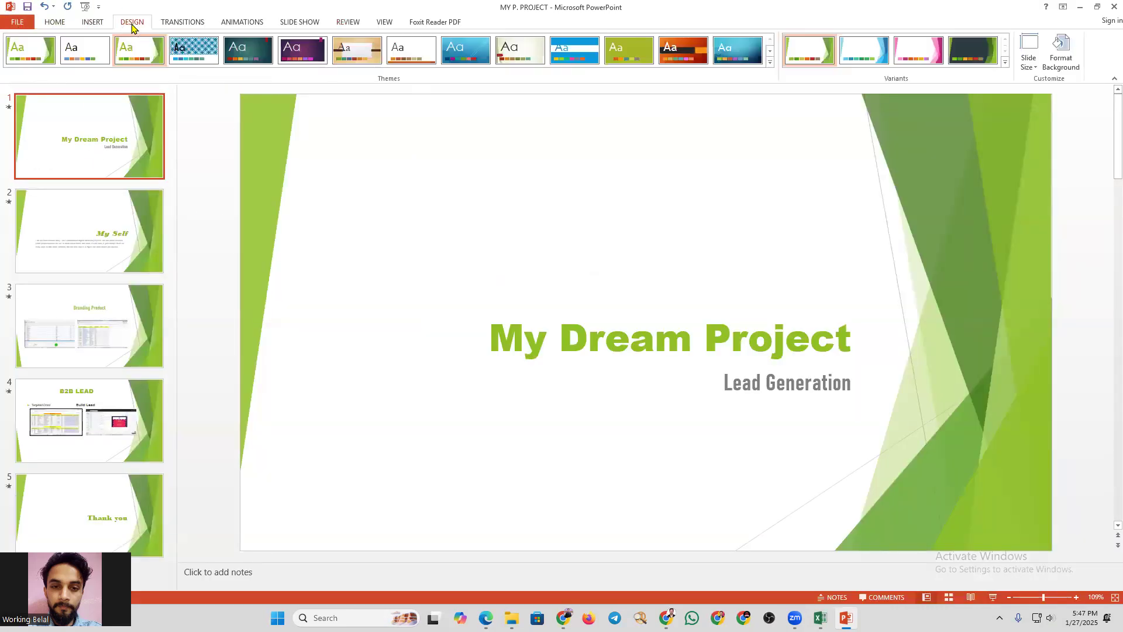
click(57, 25)
click(92, 22)
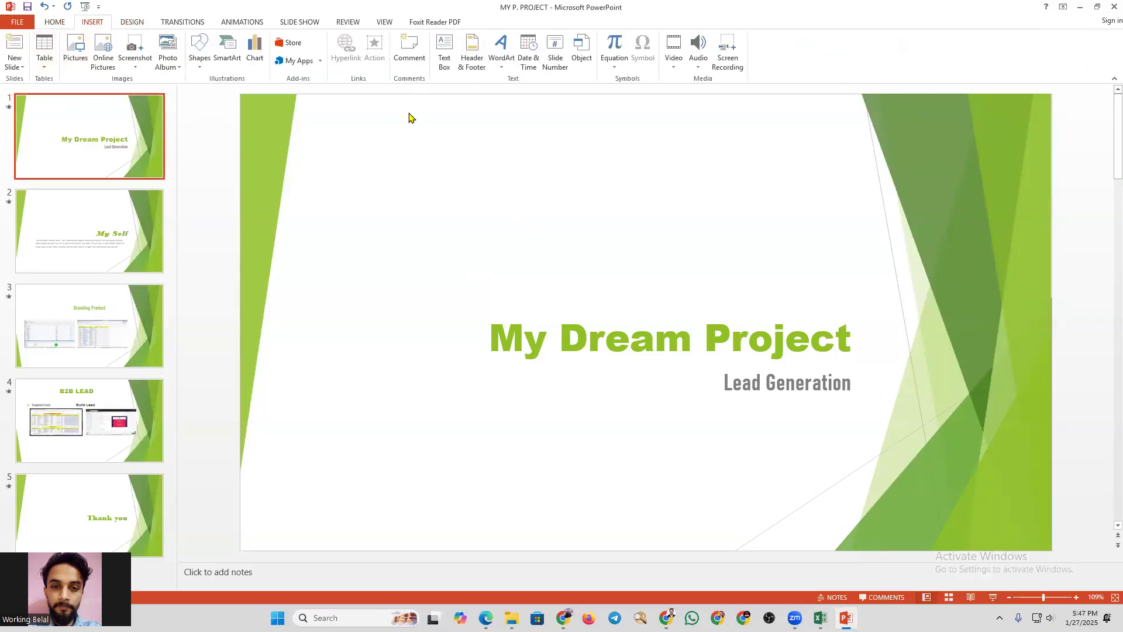
click(697, 64)
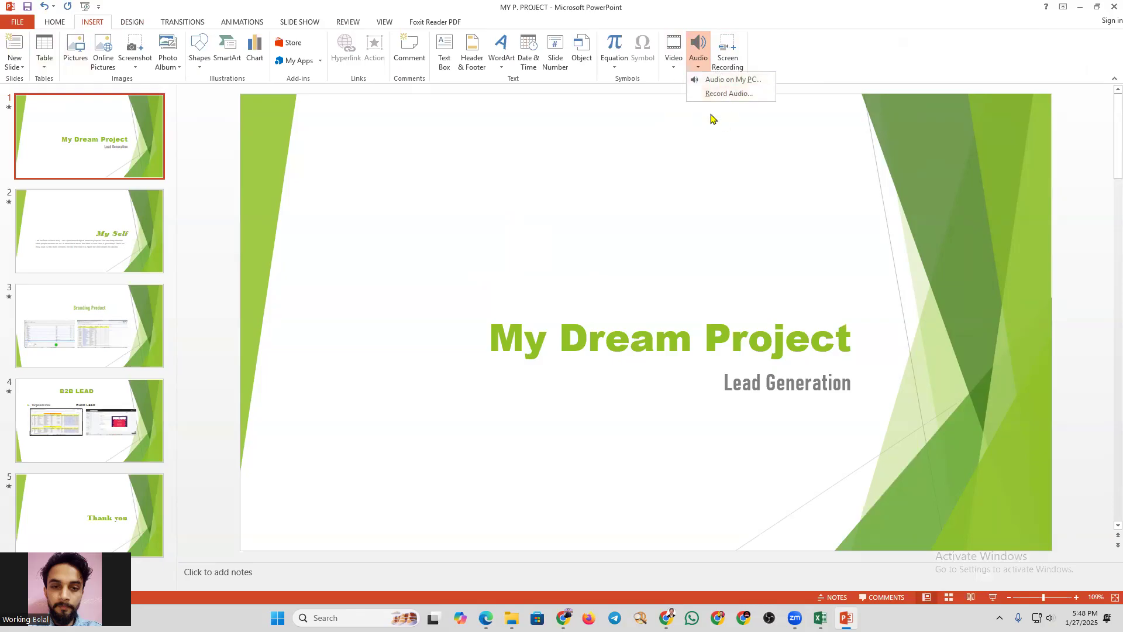
click(664, 112)
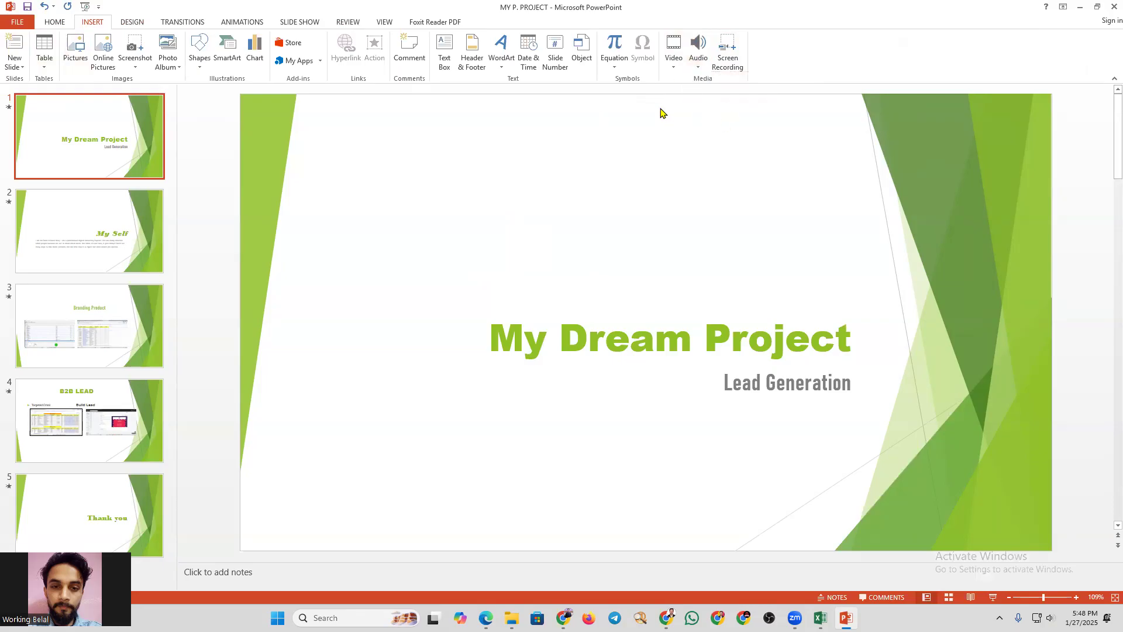
click(674, 63)
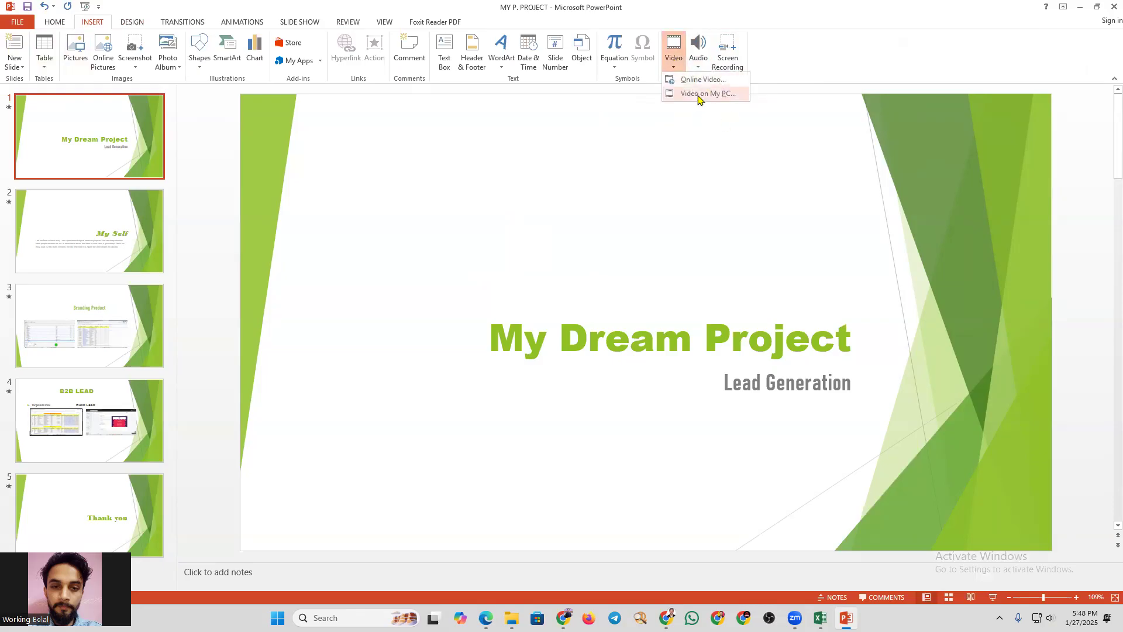
click(772, 82)
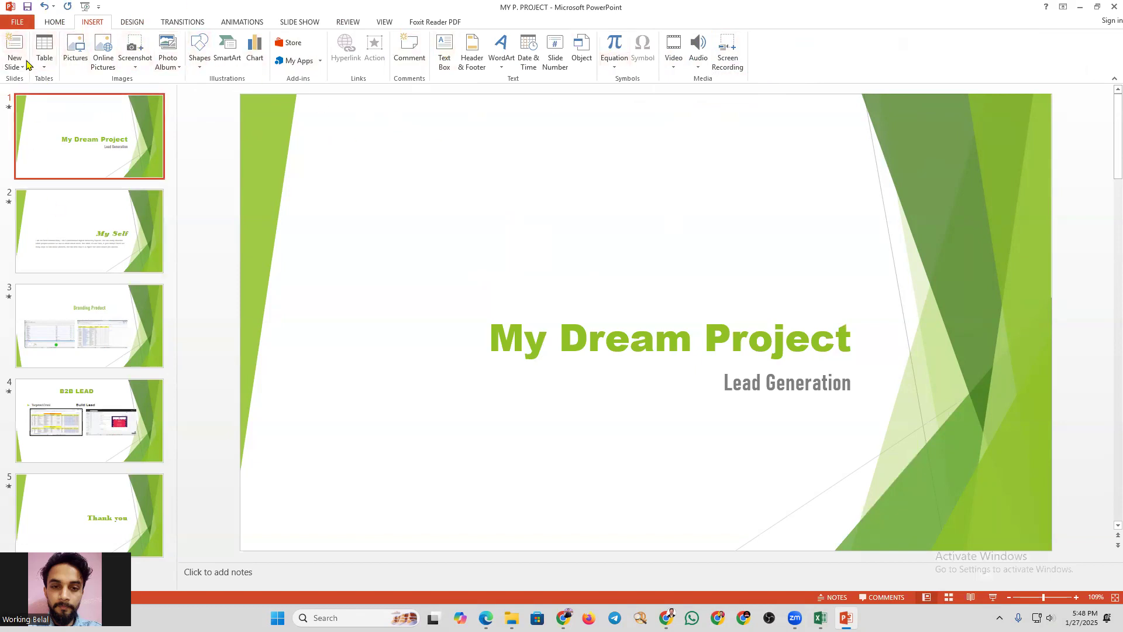
Save the presentation as MY P. PROJECT, type PowerPoint Presentation, in the Downloads subfolder grouped under Today
click(20, 22)
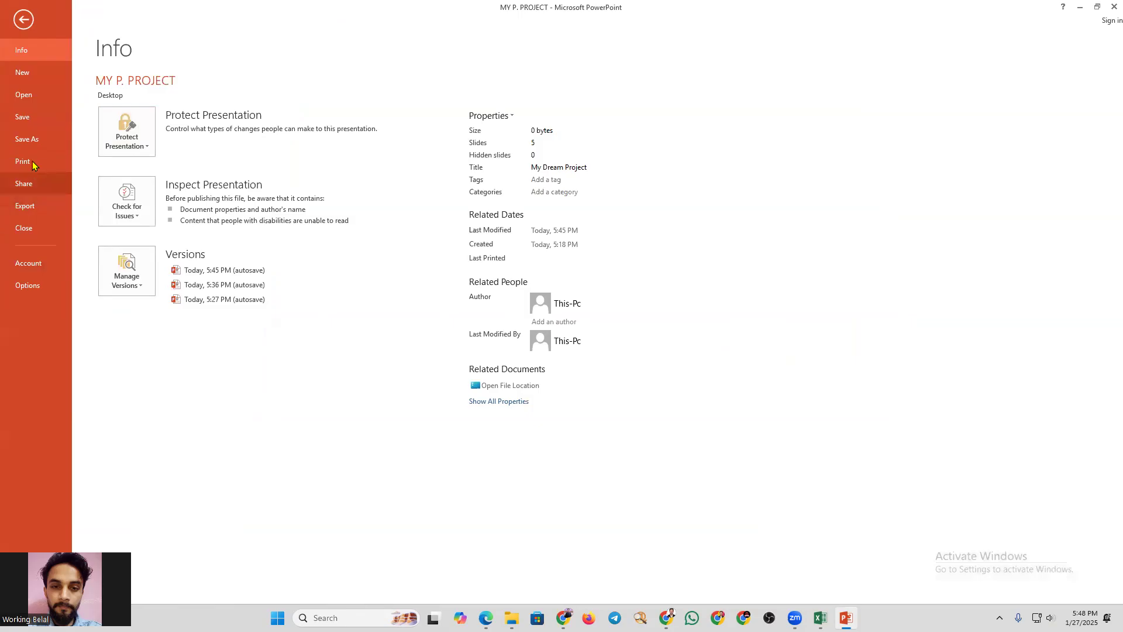
click(29, 140)
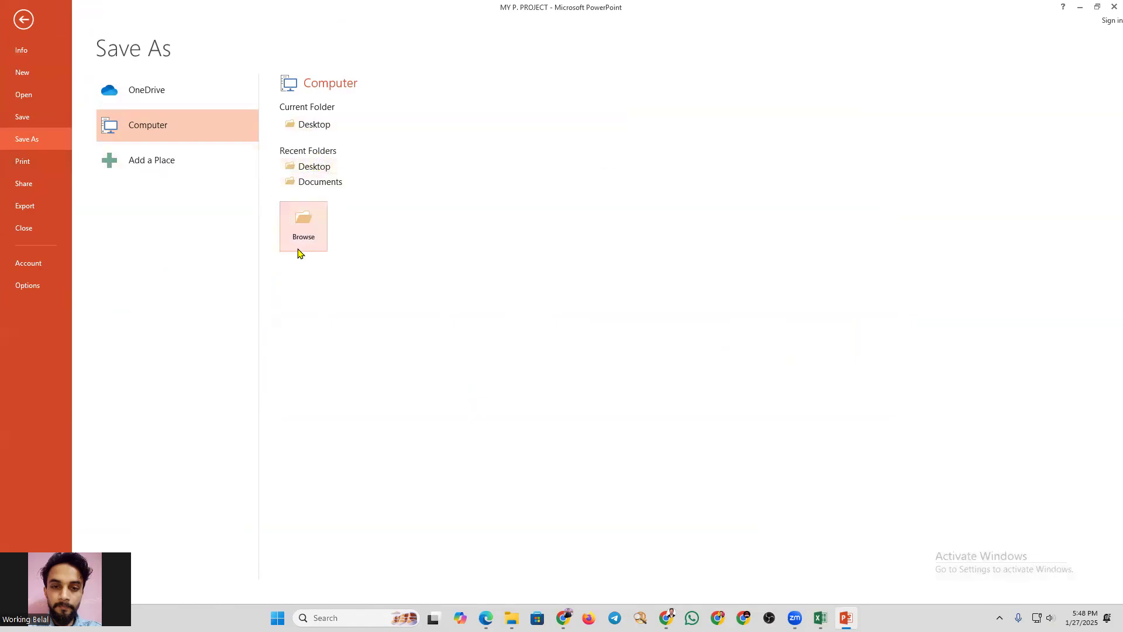
click(286, 128)
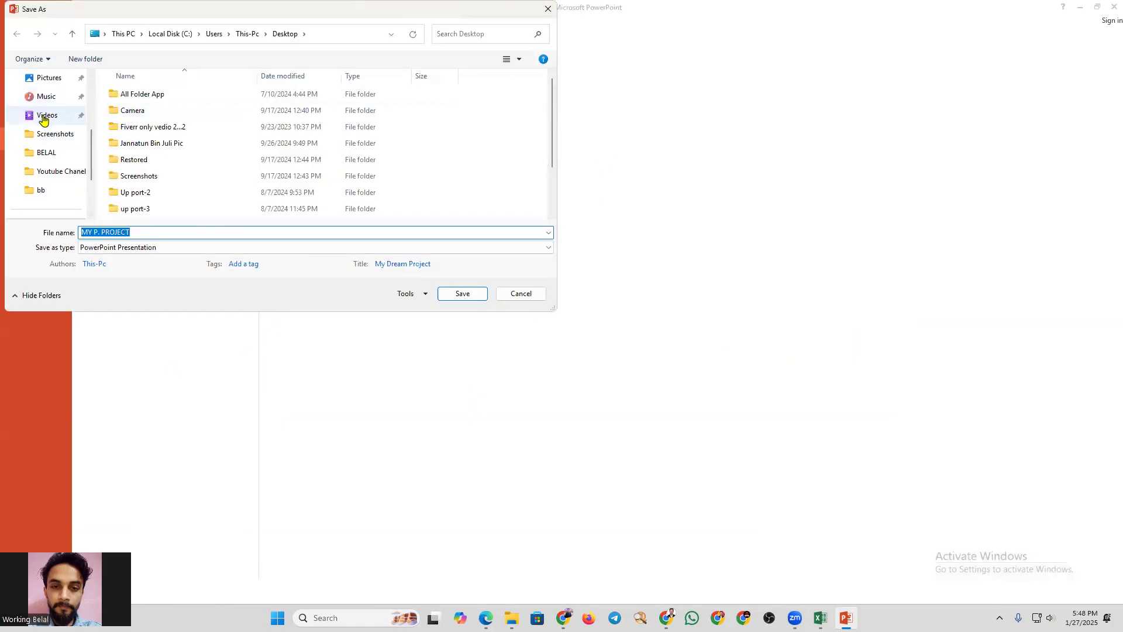
scroll(42, 141, up, 3)
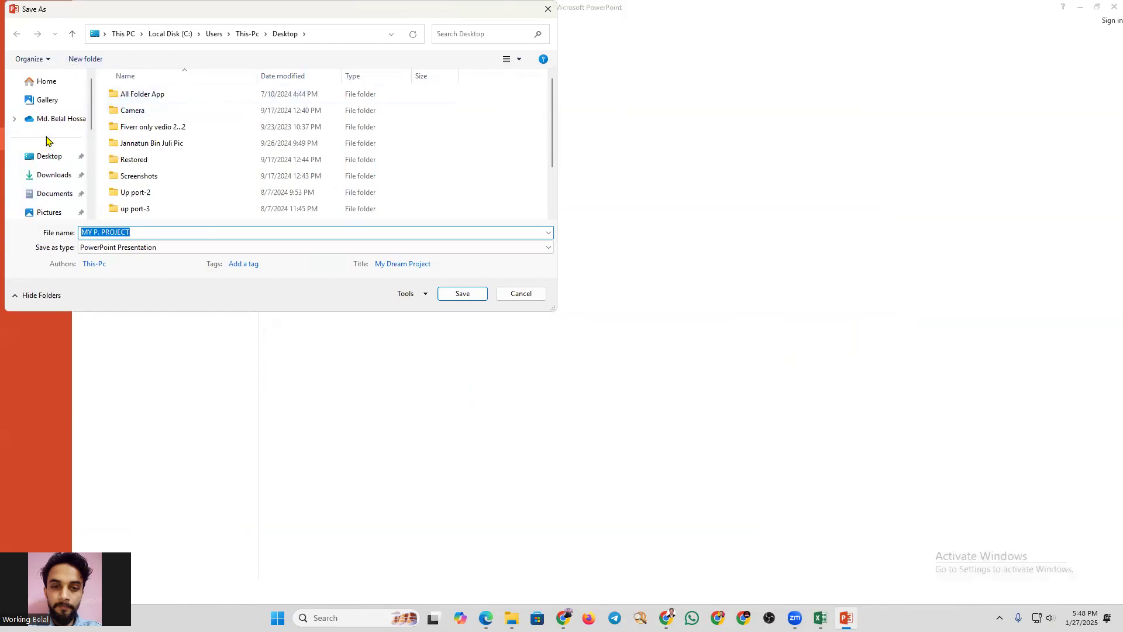
click(46, 175)
click(127, 136)
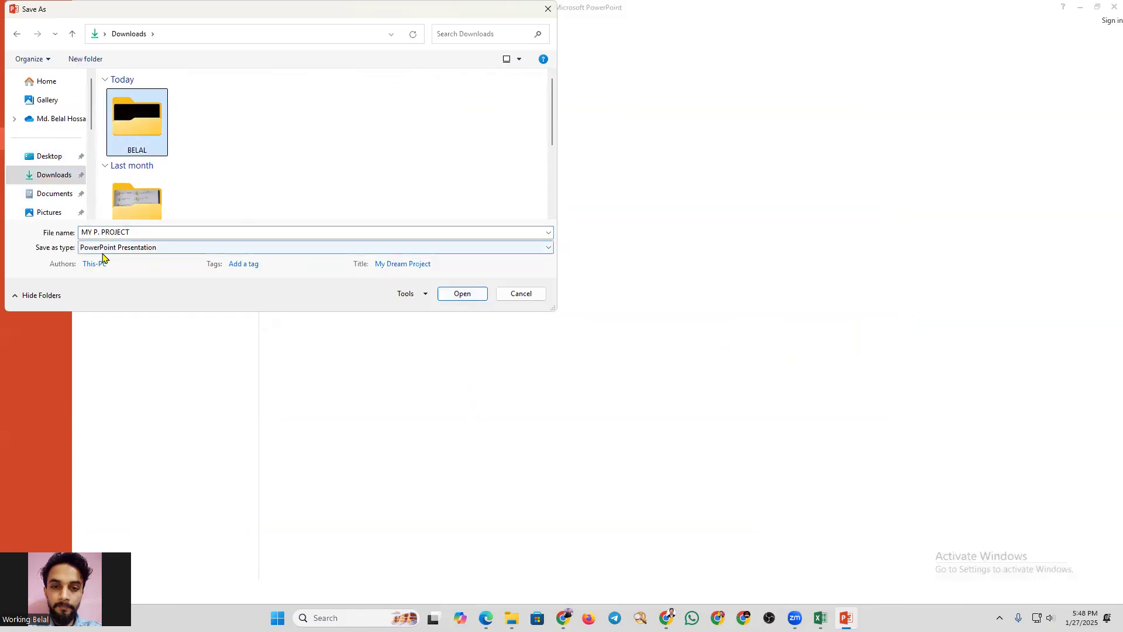
click(462, 293)
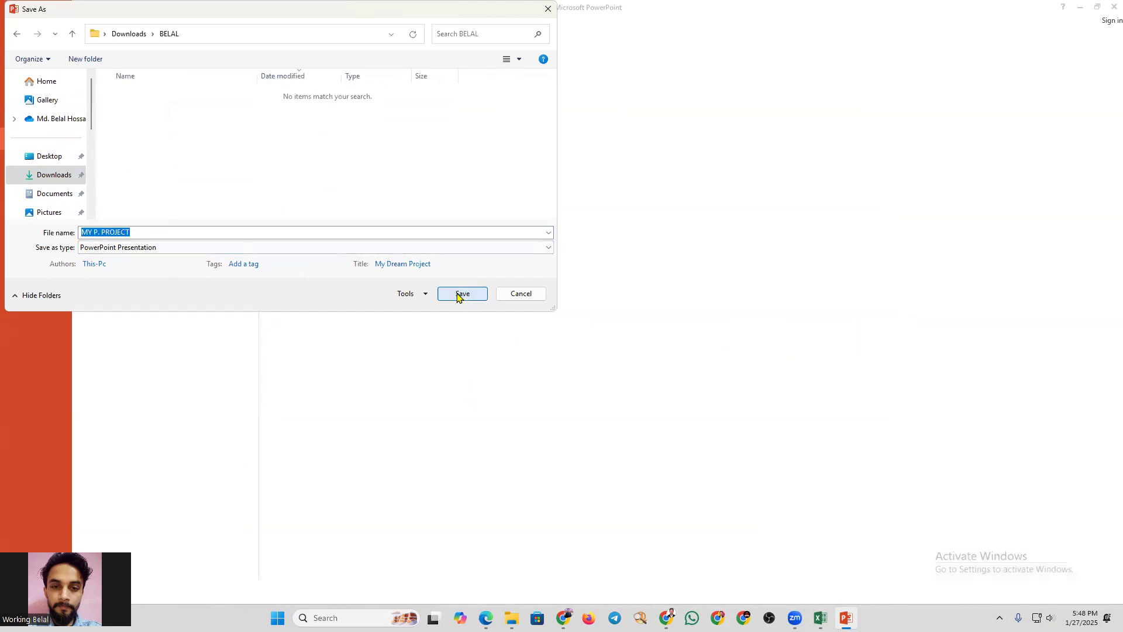
click(461, 293)
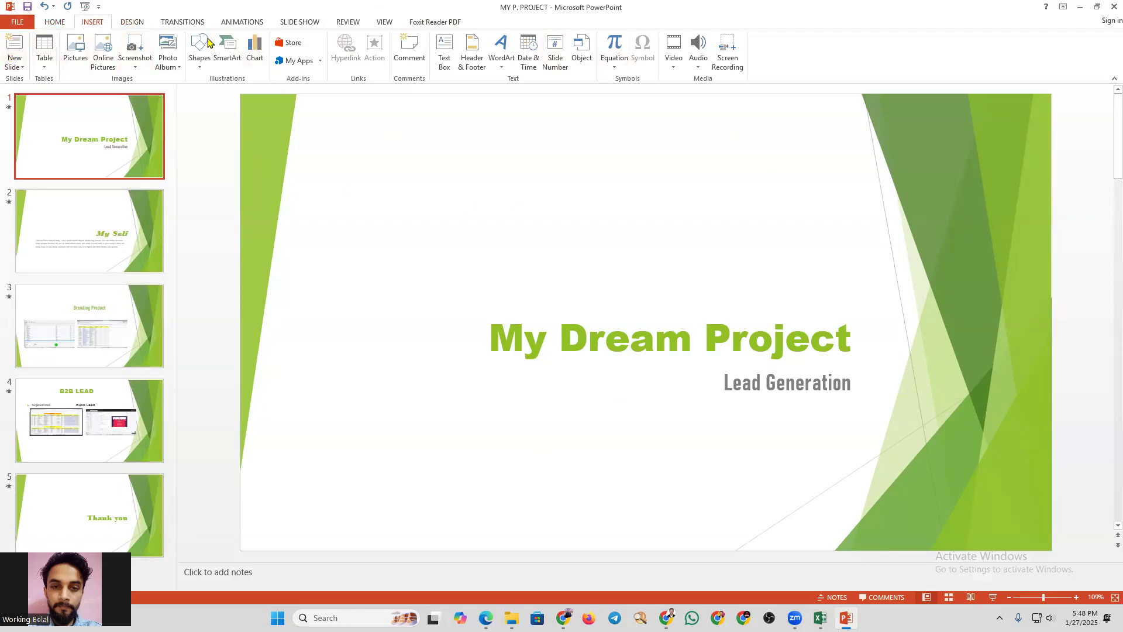
Examine the print settings and the file types offered for saving the presentation, without saving another copy
click(17, 22)
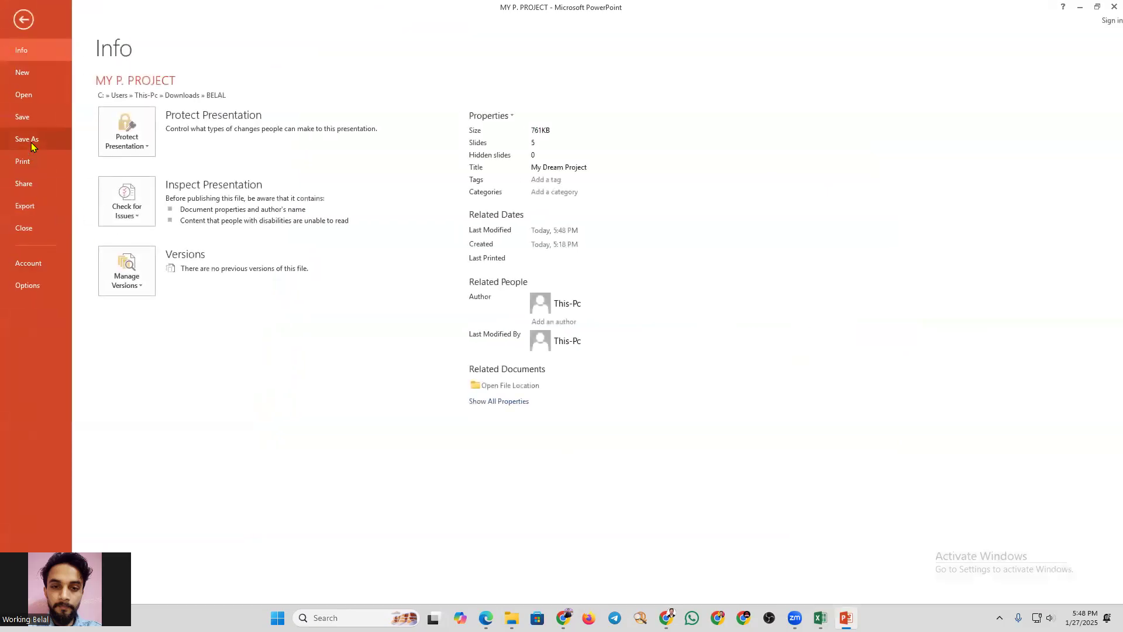
click(19, 163)
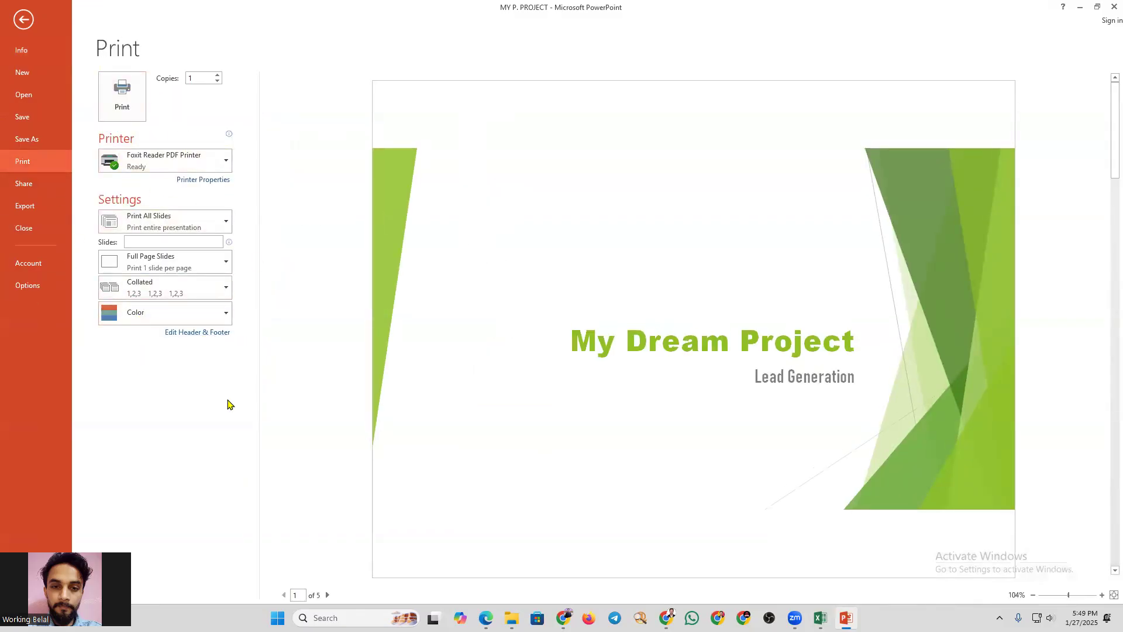
click(38, 143)
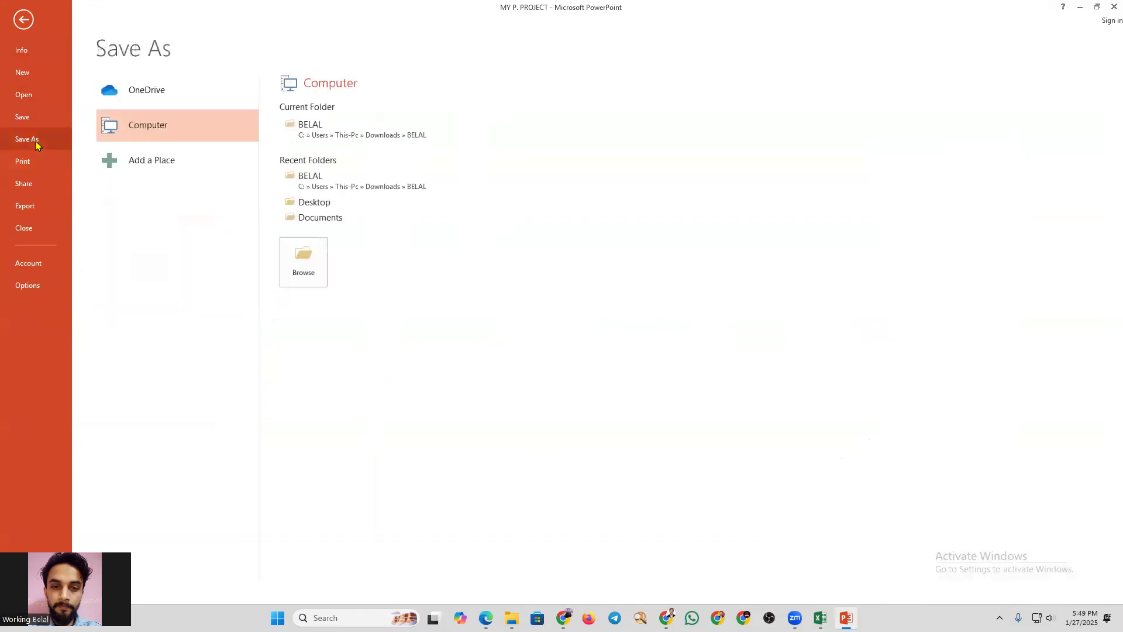
click(317, 138)
click(88, 247)
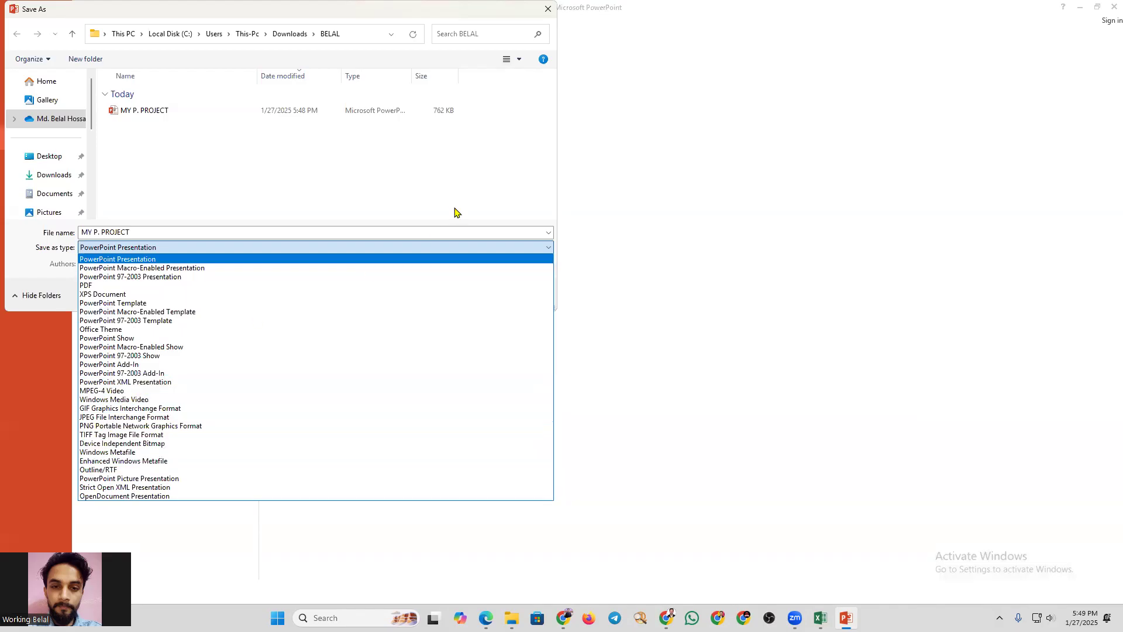
click(549, 7)
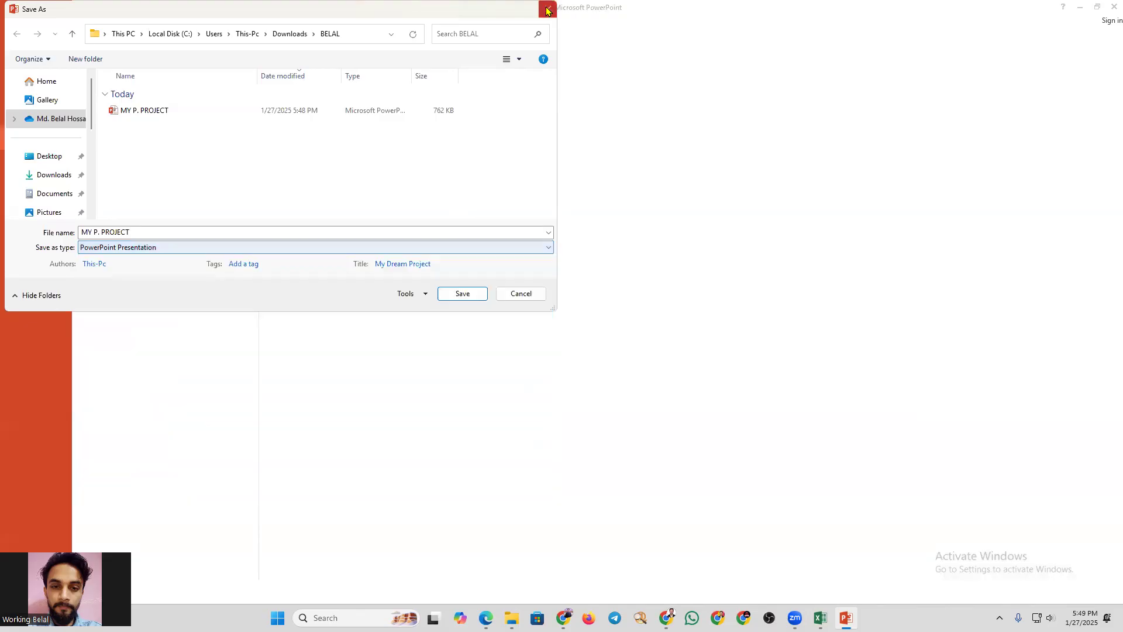
click(536, 294)
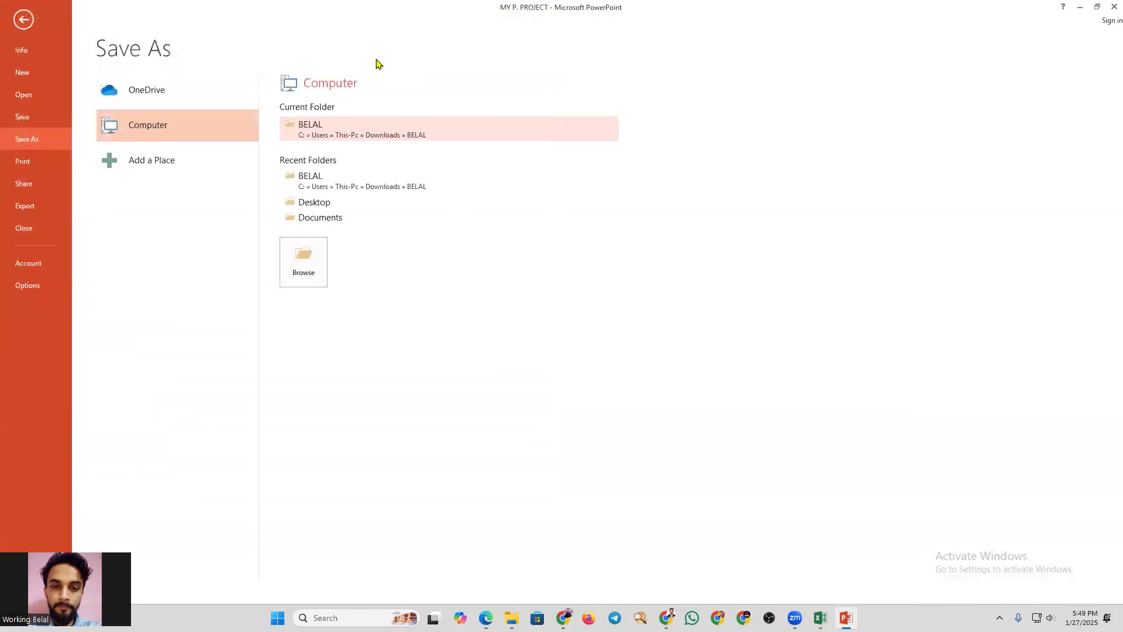
Close the presentation, and check the MY P. PROJECT file on the desktop by opening it and closing it again
click(1107, 7)
mouse_move(832, 618)
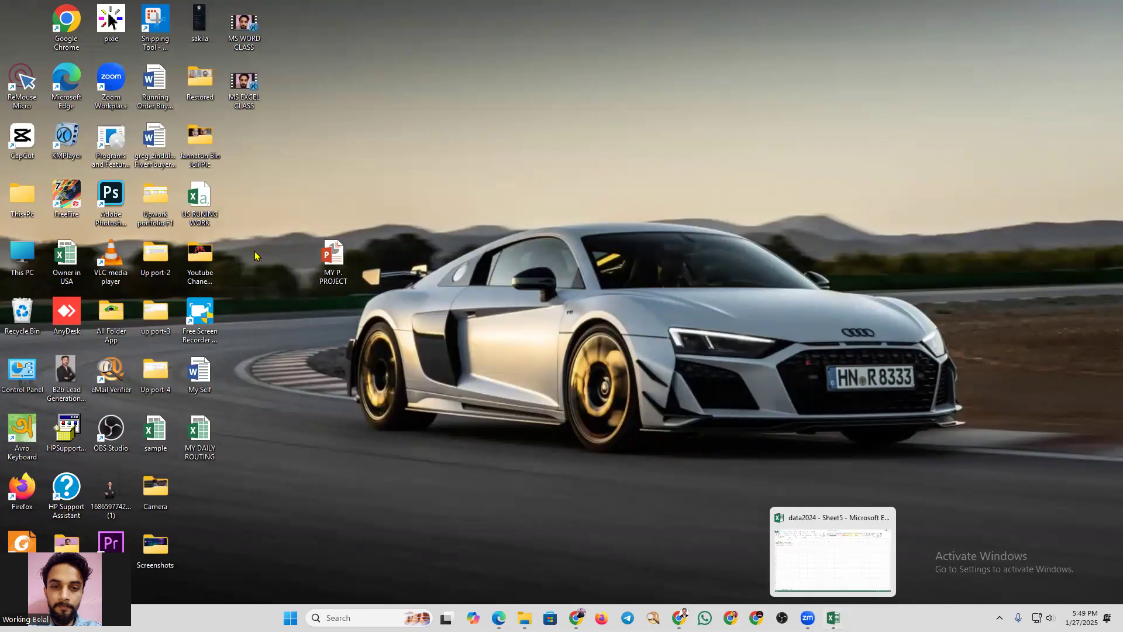
double_click(333, 258)
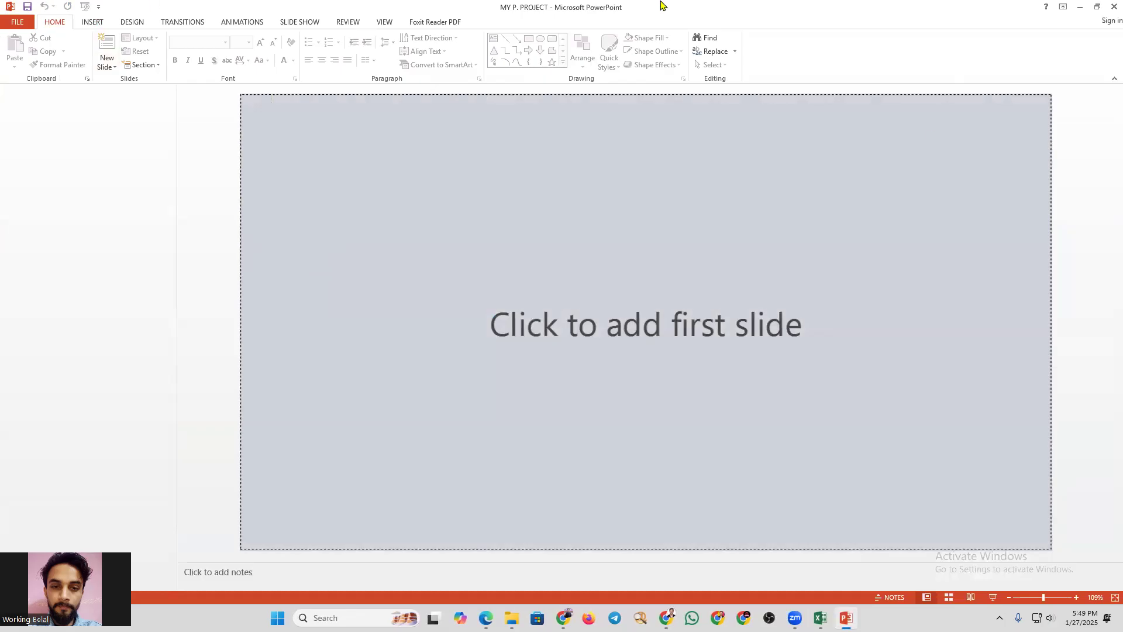
click(1113, 7)
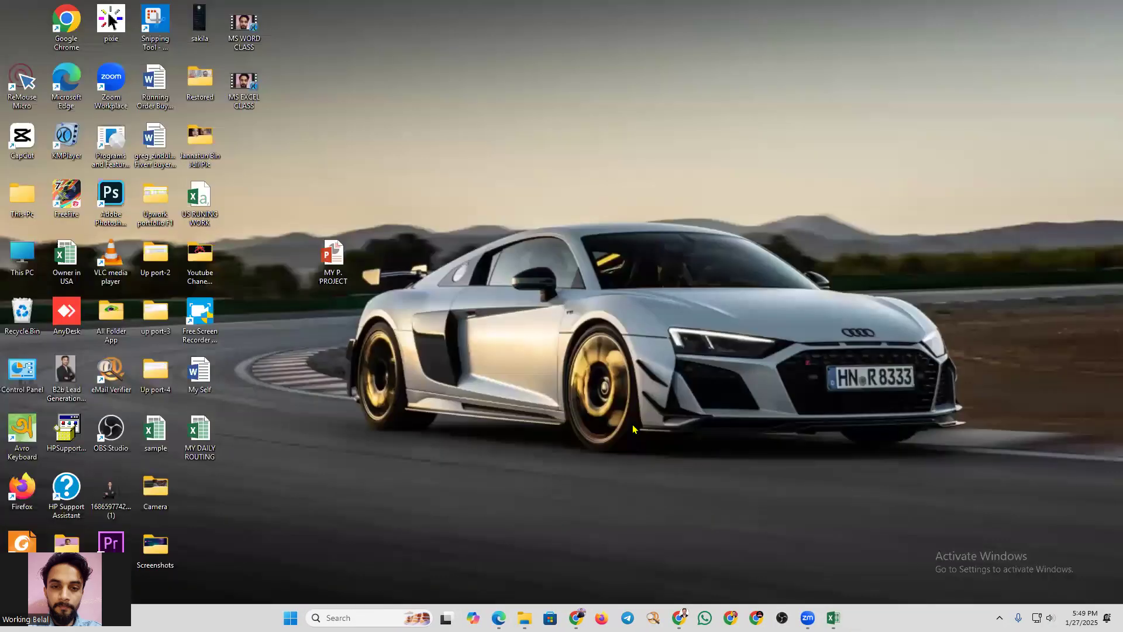